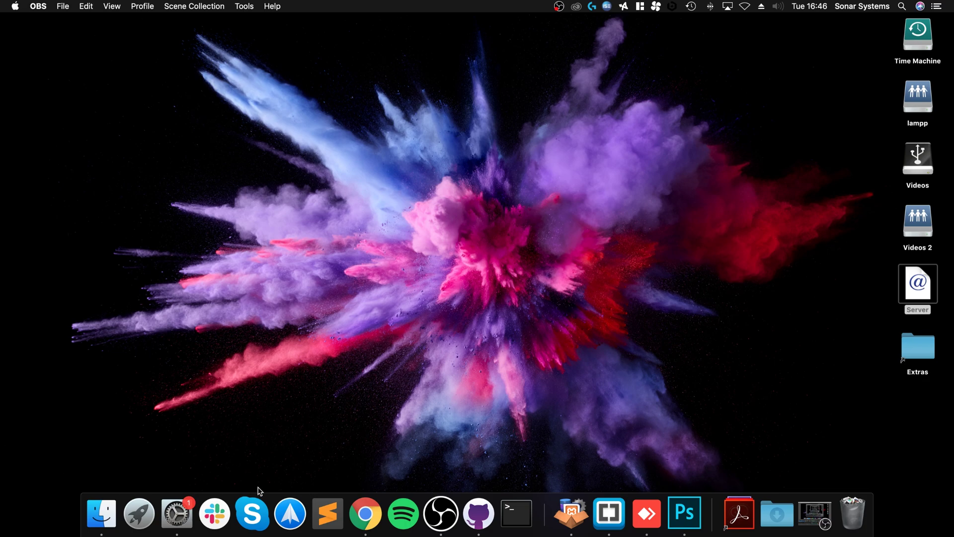
# Bring up Chrome's Dock menu to start a new browser window
pyautogui.rightClick(373, 497)
# In a new Chrome window, search 'oculus developer' and open the Oculus Developer Center site
pyautogui.moveTo(388, 400)
pyautogui.click(392, 371)
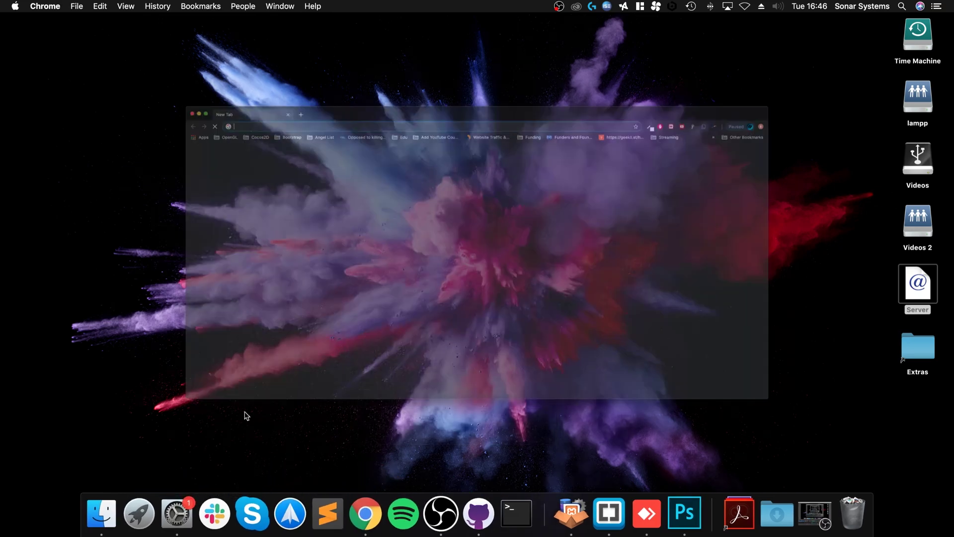
pyautogui.write('ocul')
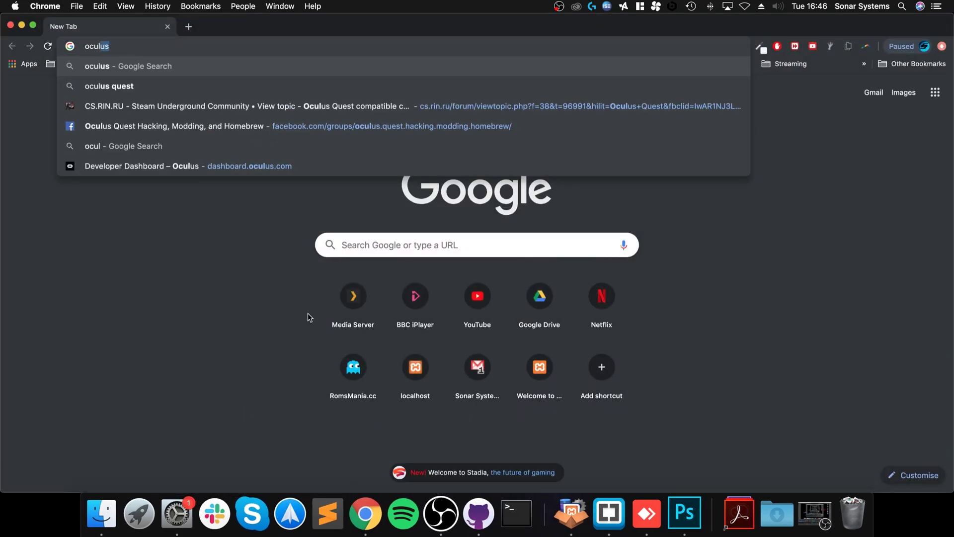
pyautogui.write('us developer')
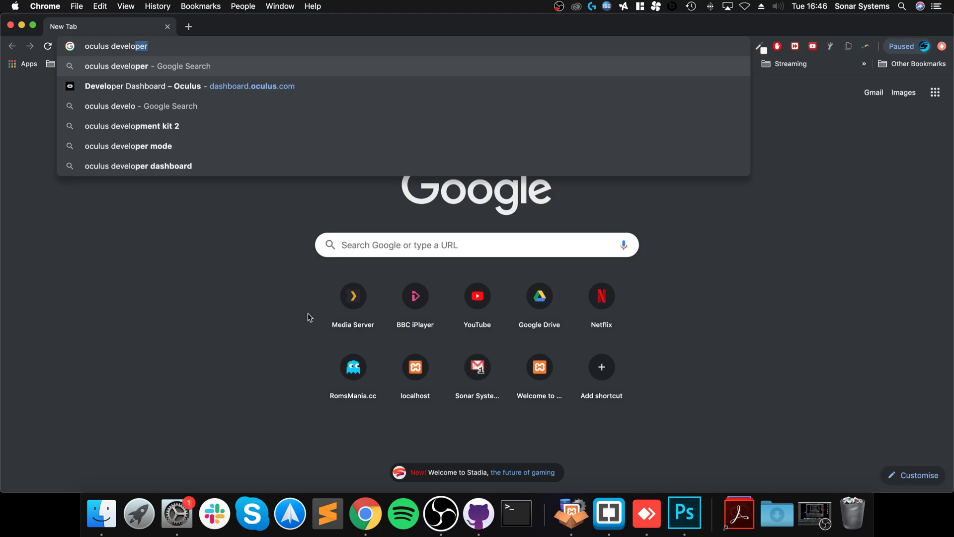
pyautogui.press('Return')
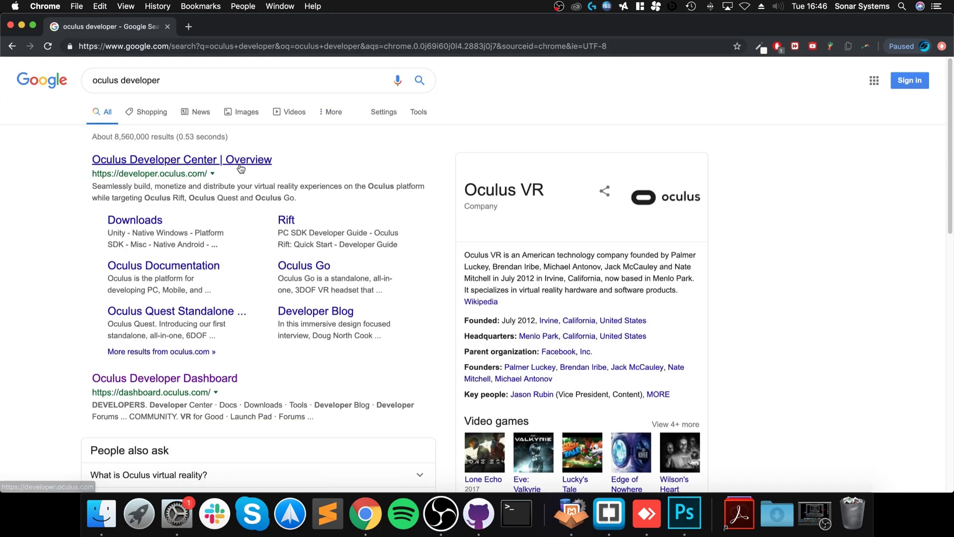
pyautogui.click(240, 163)
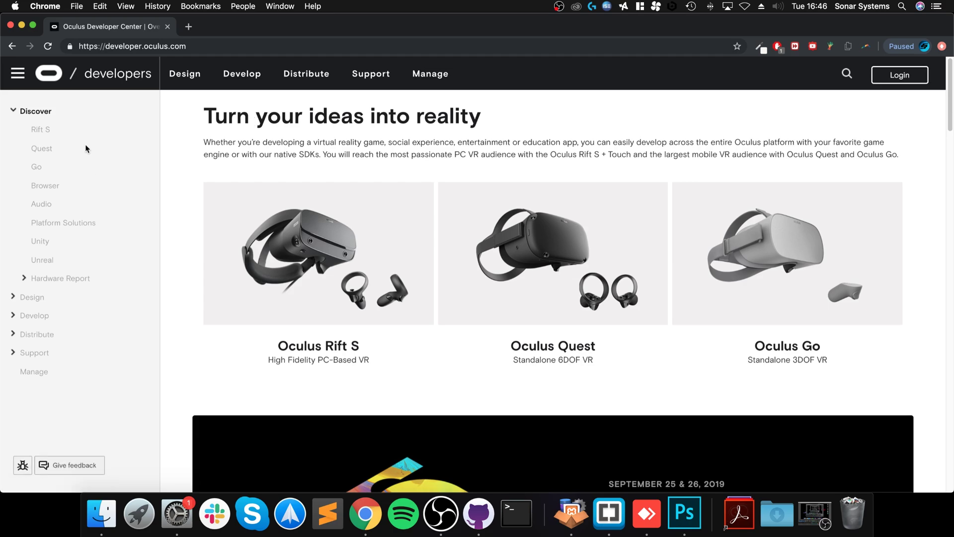
# Log in to the developer account and go to the Manage dashboard's My Apps page
pyautogui.click(899, 75)
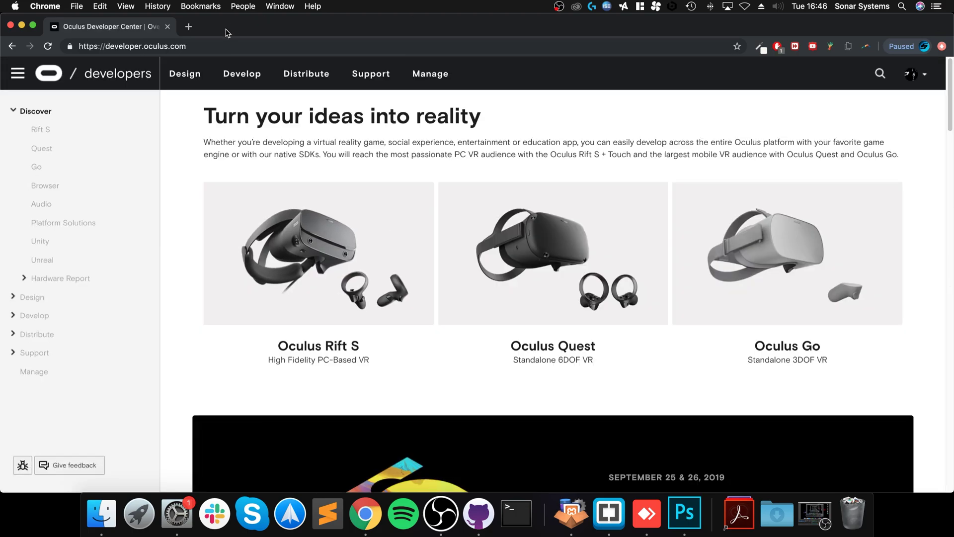
pyautogui.press('super+l')
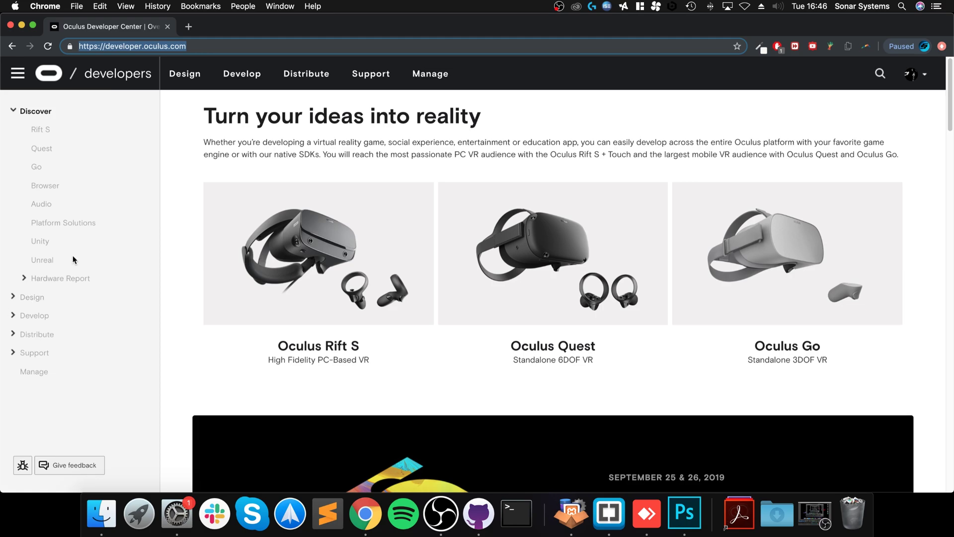
pyautogui.click(25, 372)
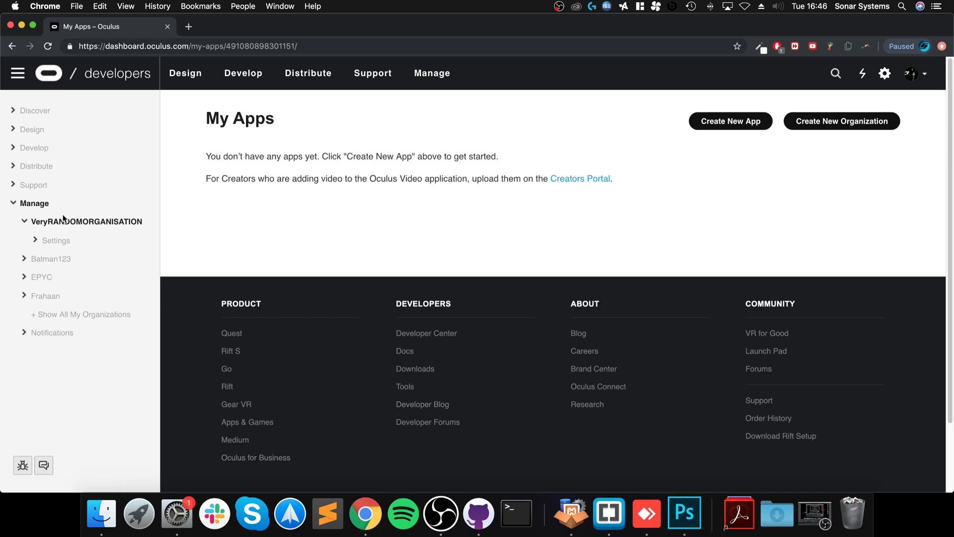
# Start a new organization and enter the name 'Random12345XYZMac'
pyautogui.click(841, 121)
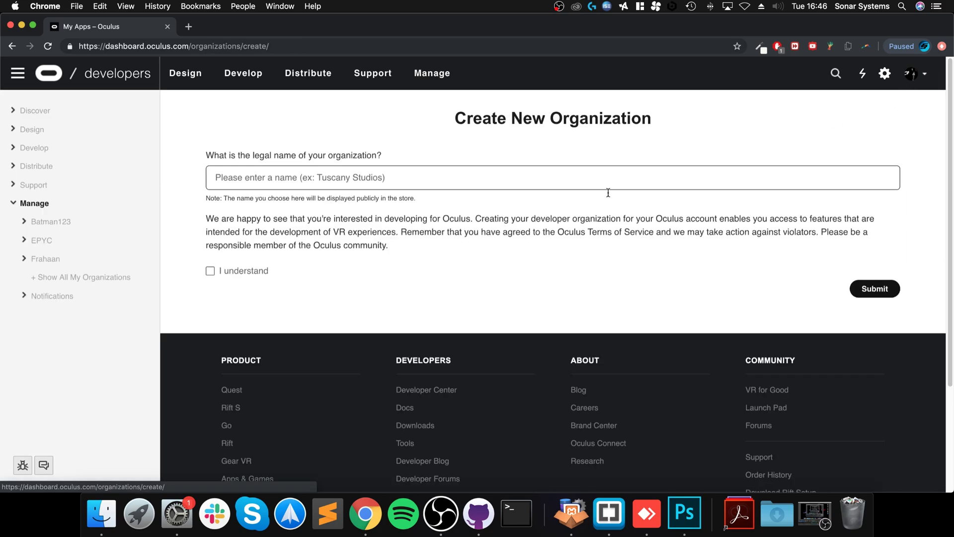
pyautogui.write('R')
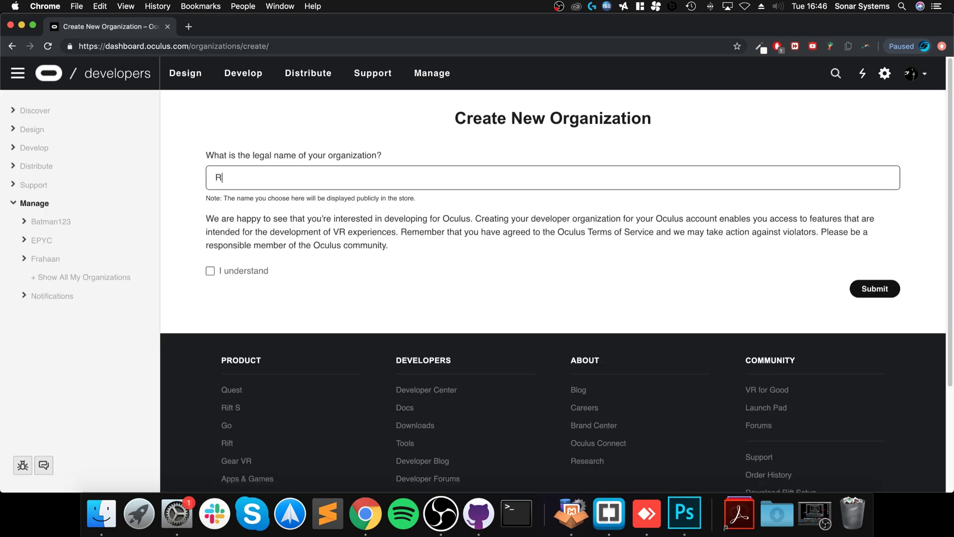
pyautogui.write('andoim')
pyautogui.press('BackSpace')
pyautogui.write('m12345XYZMA')
pyautogui.press('BackSpace')
pyautogui.write('ac')
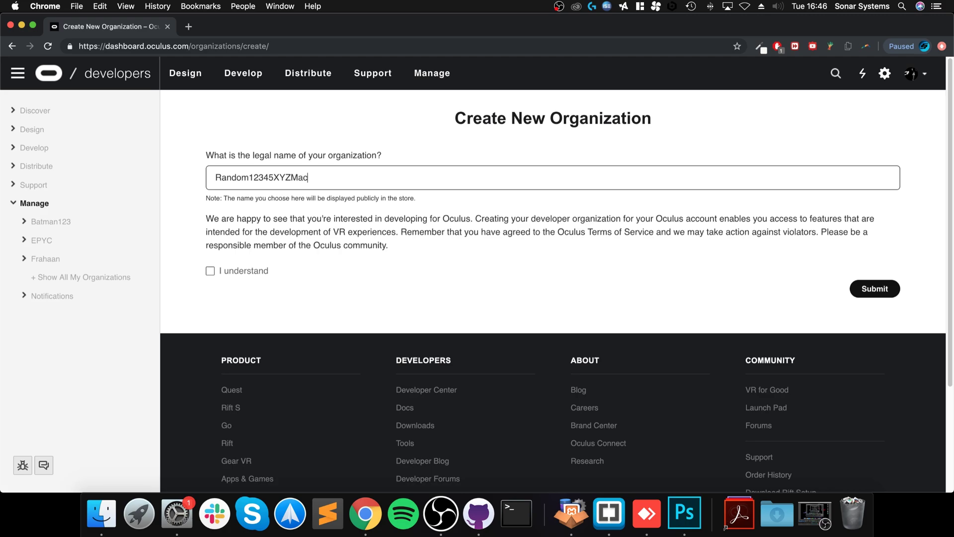
# Confirm the developer terms, submit the organization, and accept the NDA
pyautogui.click(255, 270)
pyautogui.click(894, 291)
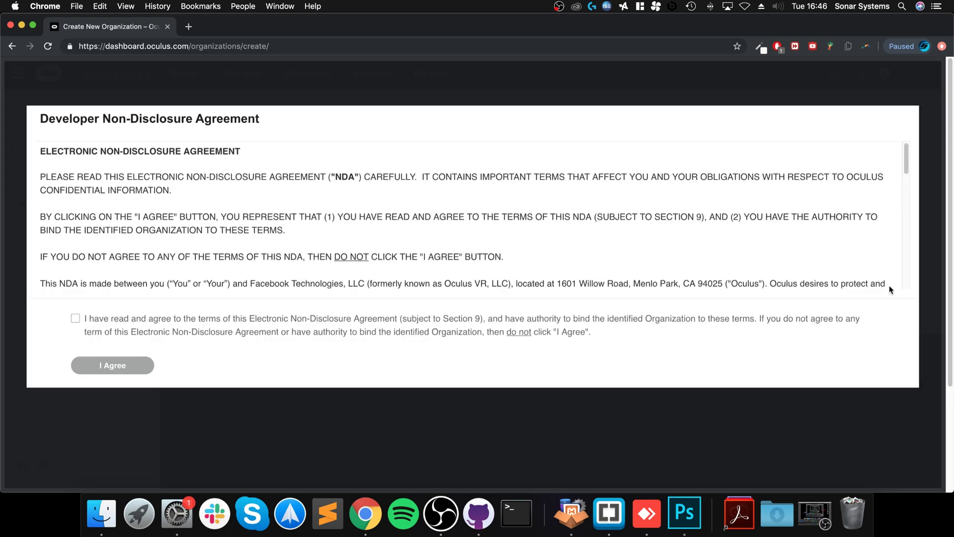
pyautogui.click(132, 333)
pyautogui.click(114, 367)
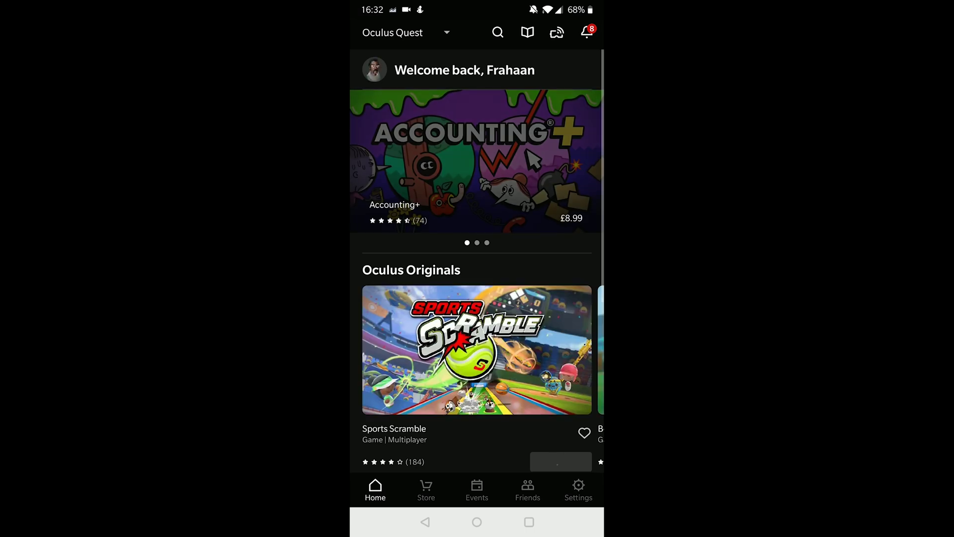
# In the Oculus phone app's Settings, expand Oculus Quest and open its More Settings page
pyautogui.click(579, 489)
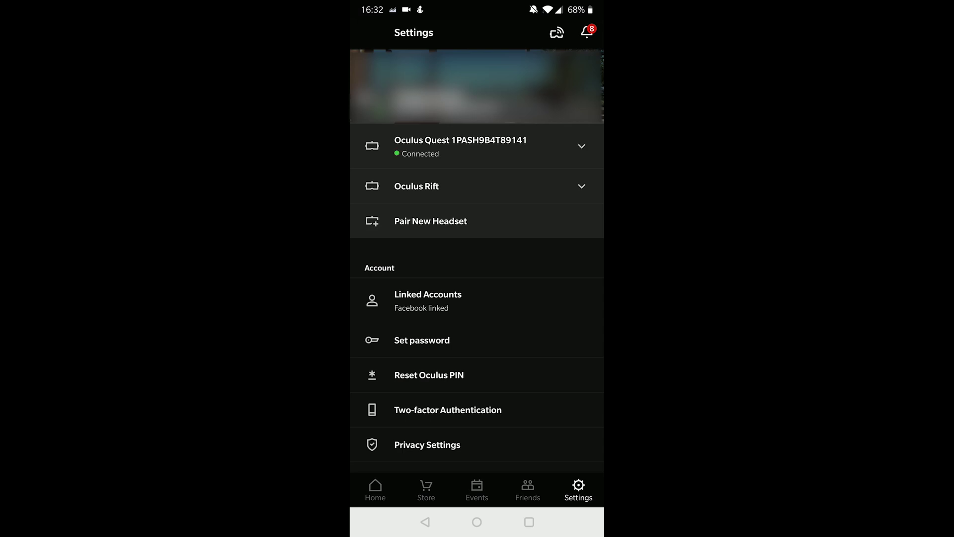
pyautogui.click(477, 146)
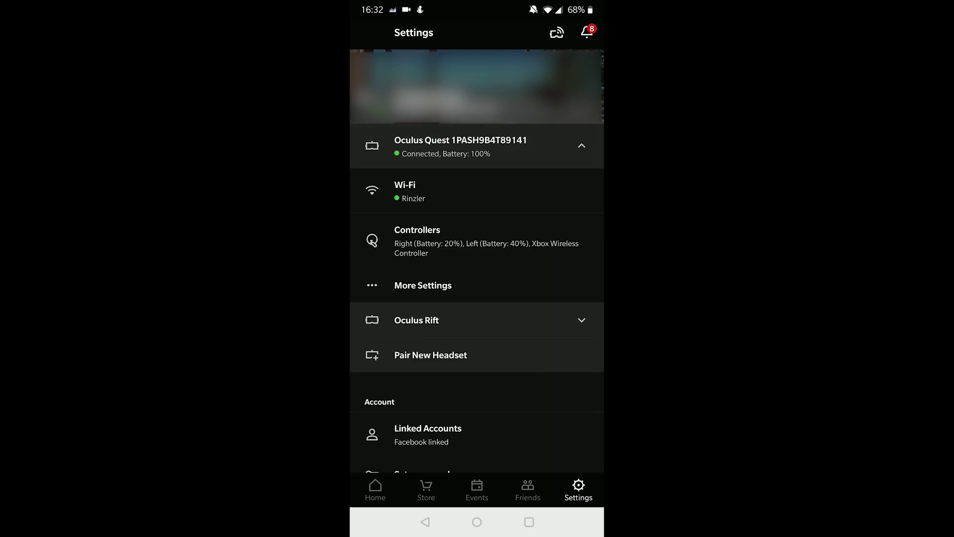
pyautogui.click(423, 285)
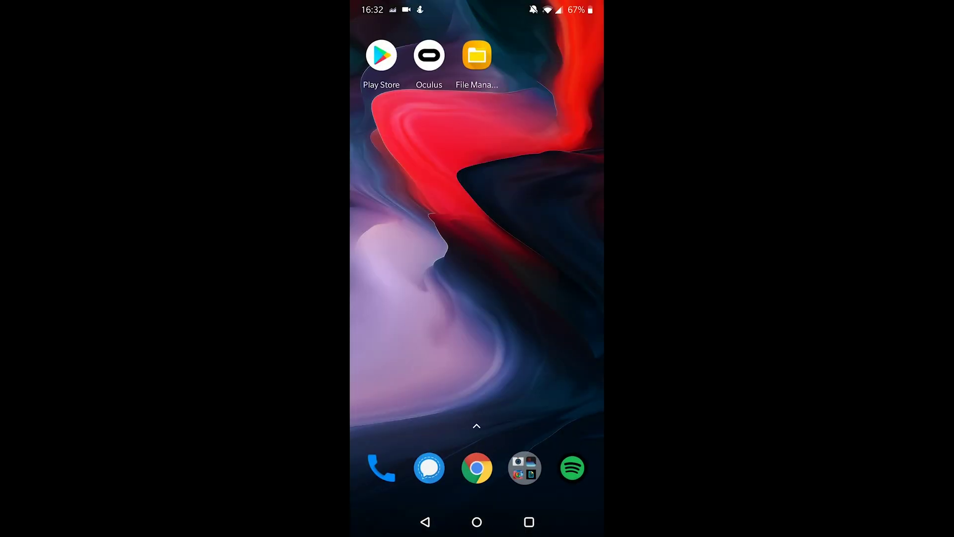
pyautogui.moveTo(477, 7); pyautogui.dragTo(477, 298)
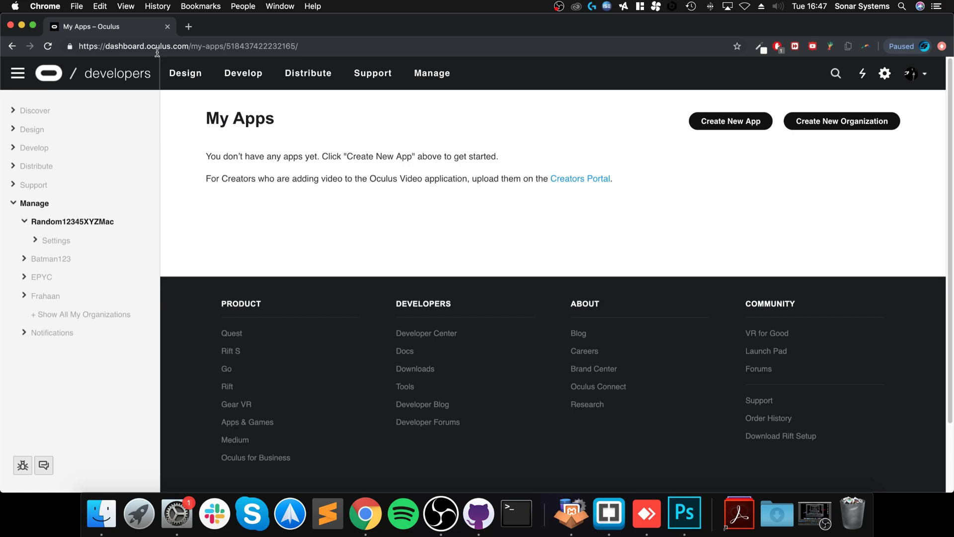
# Google 'sidequest' and download SideQuest-0.6.6.dmg from the GitHub repo's releases page
pyautogui.click(157, 50)
pyautogui.write('sidequest')
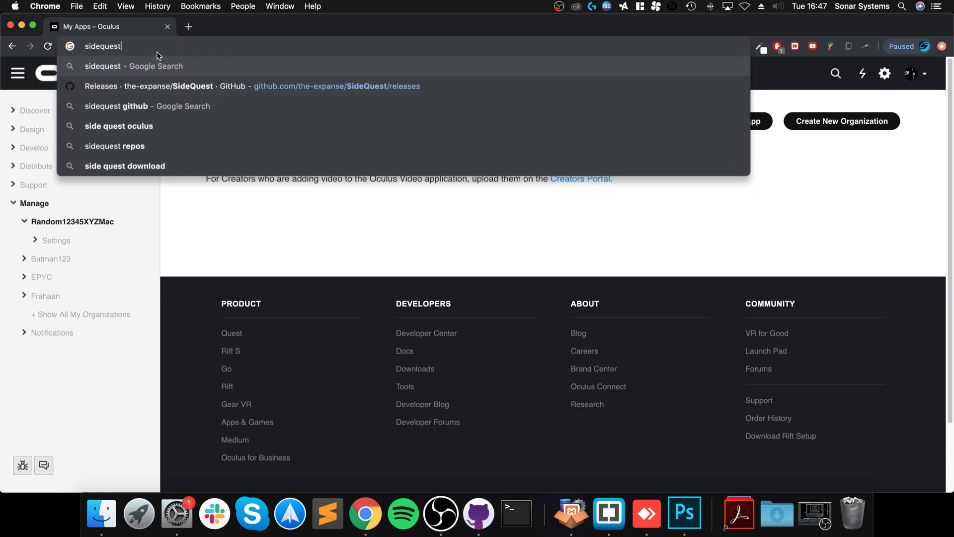
pyautogui.press('Return')
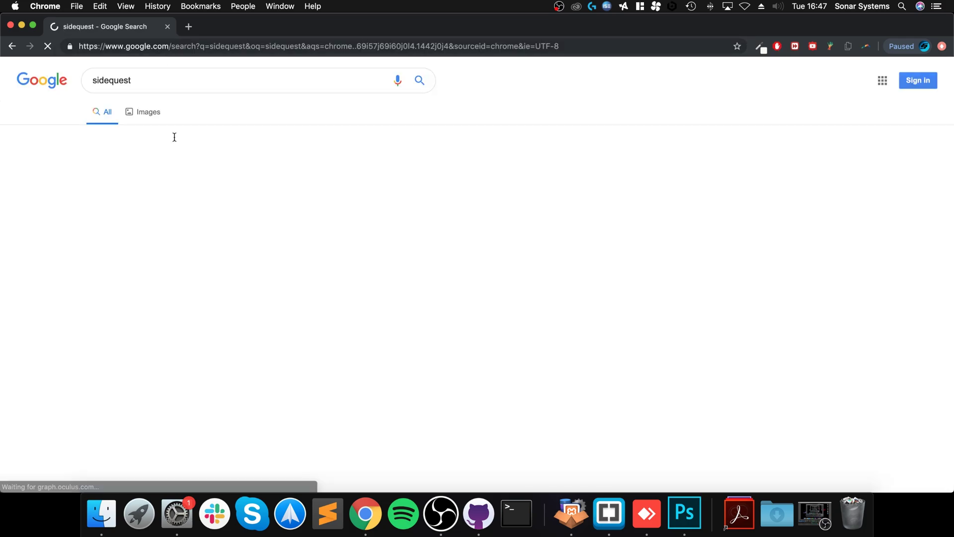
pyautogui.click(193, 172)
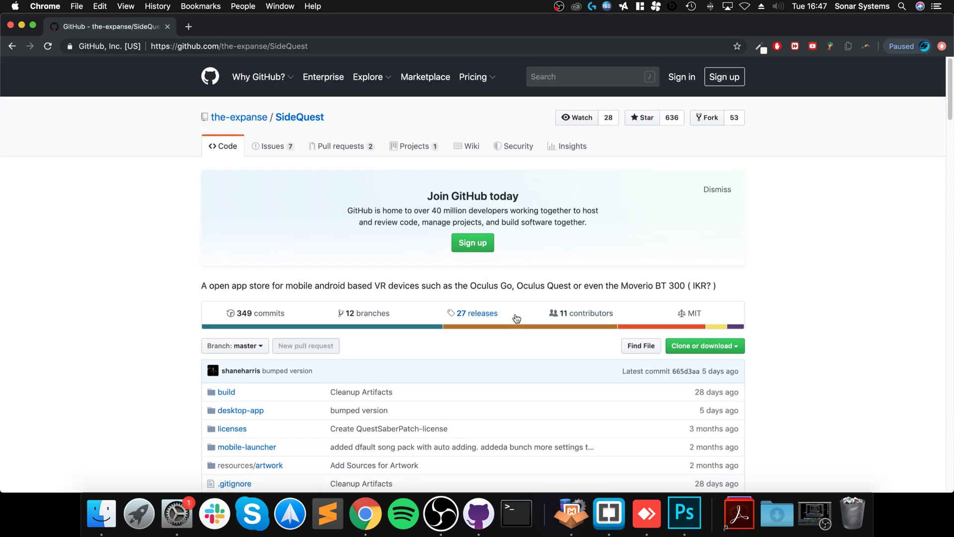
pyautogui.click(492, 314)
pyautogui.scroll(-5, 407, 228)
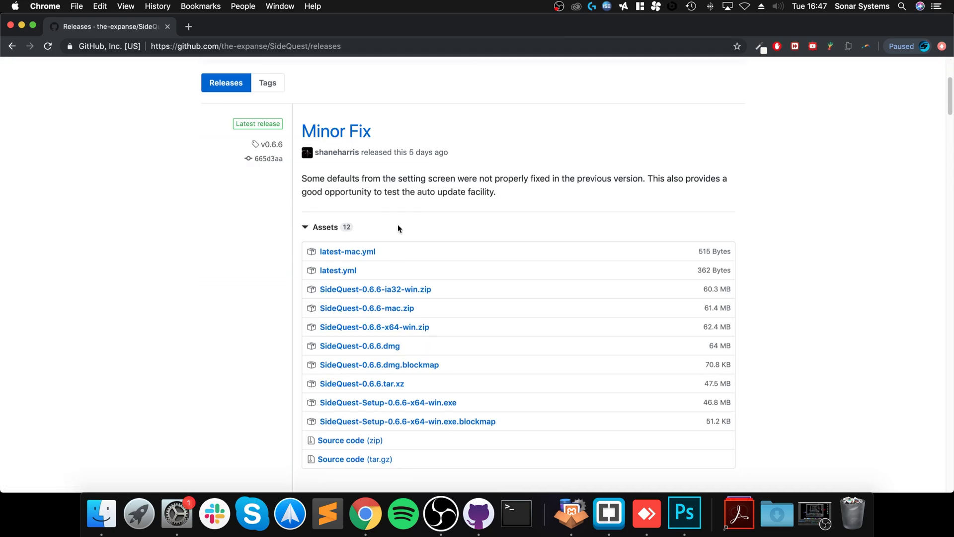
pyautogui.click(356, 349)
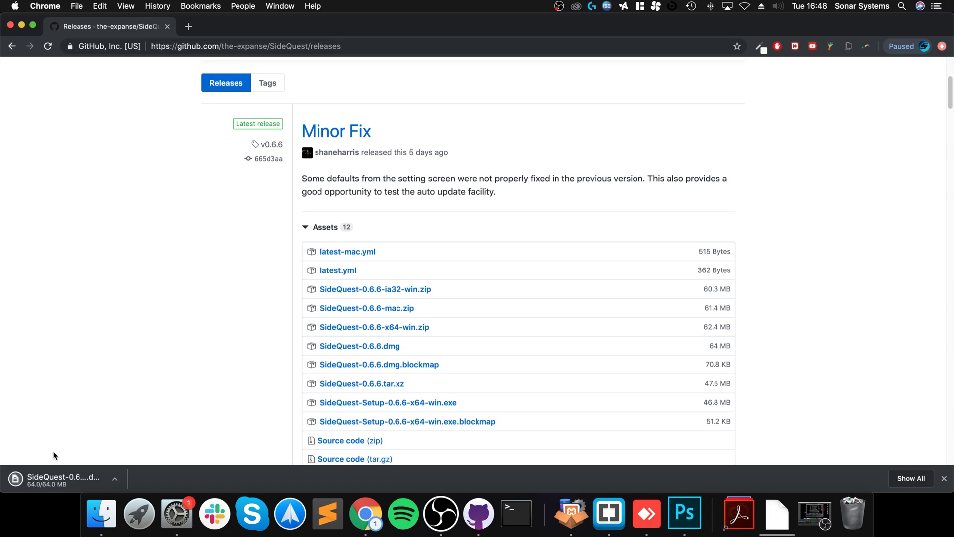
# Copy SideQuest from the disk image into Applications, replacing the older version
pyautogui.click(54, 476)
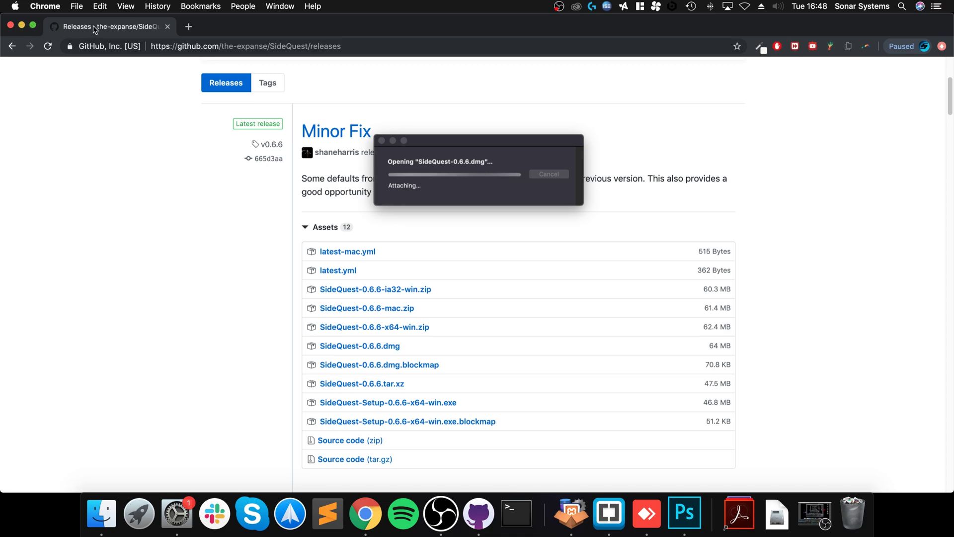
pyautogui.press('F11')
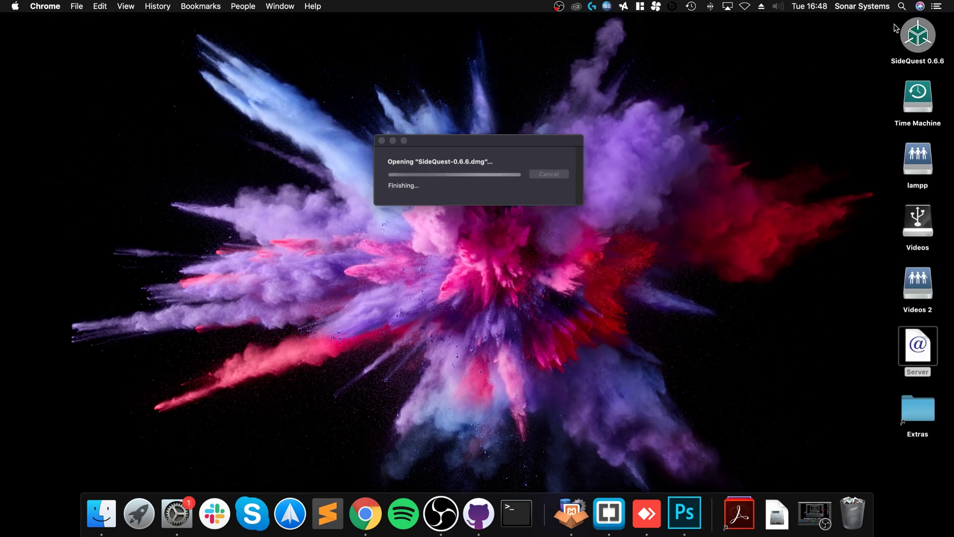
pyautogui.moveTo(279, 185); pyautogui.dragTo(434, 183)
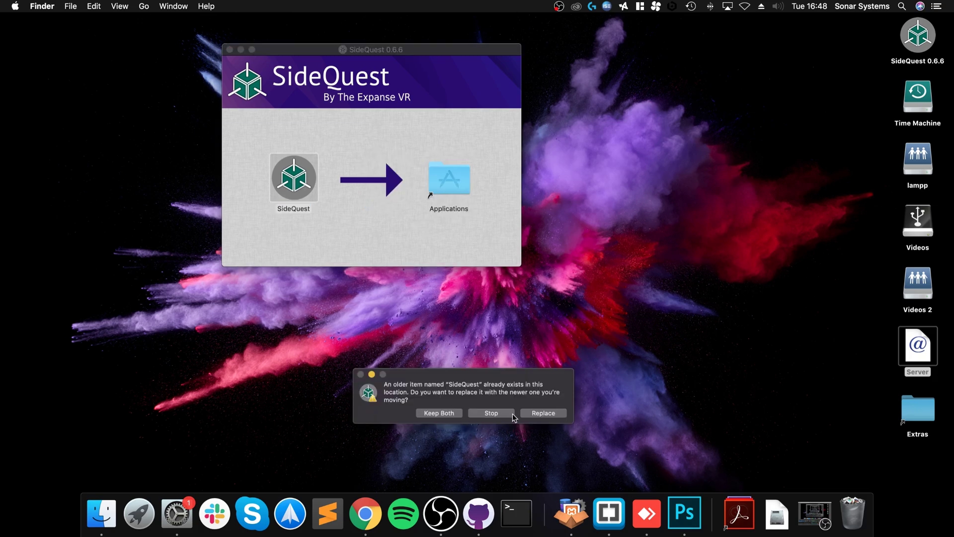
pyautogui.click(541, 414)
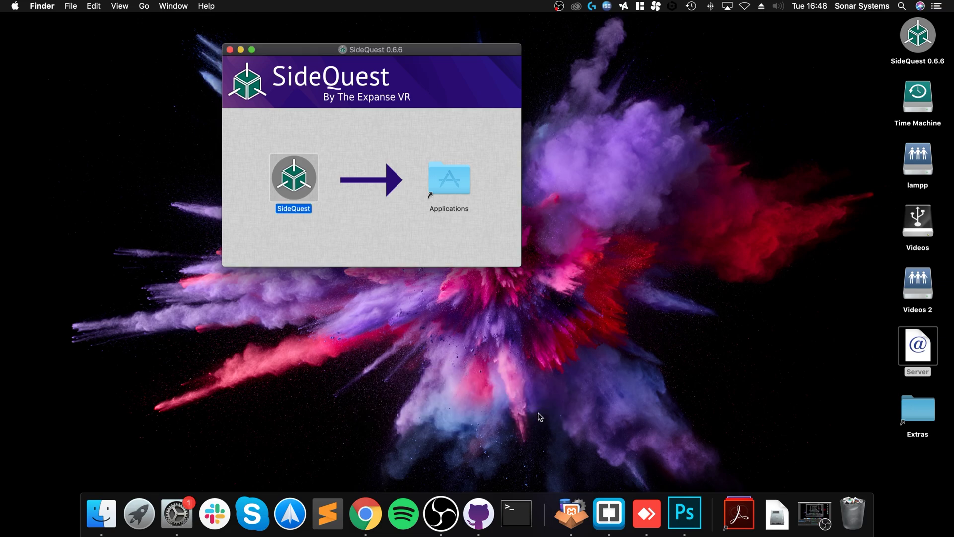
pyautogui.click(229, 49)
# Launch SideQuest from a new Finder window's Applications folder, then close Finder
pyautogui.rightClick(104, 509)
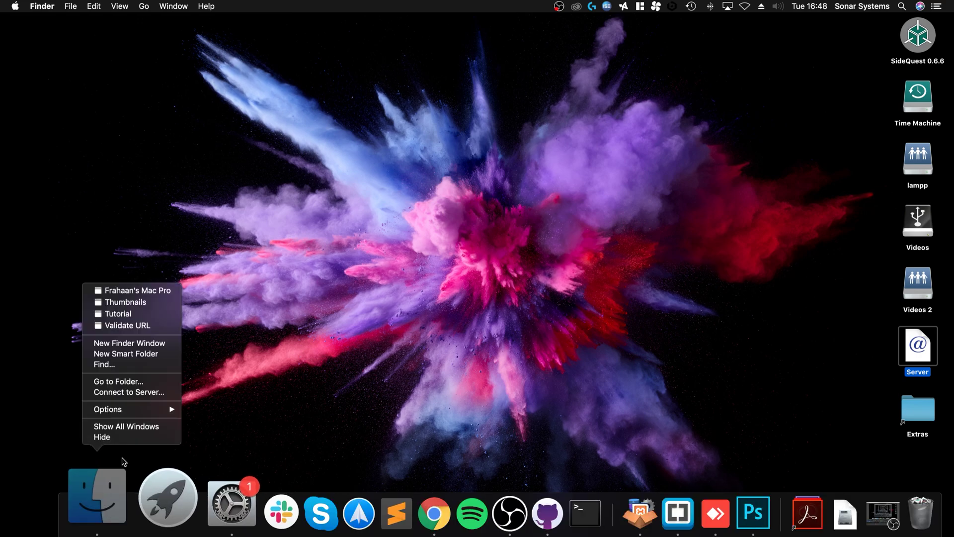
pyautogui.click(133, 344)
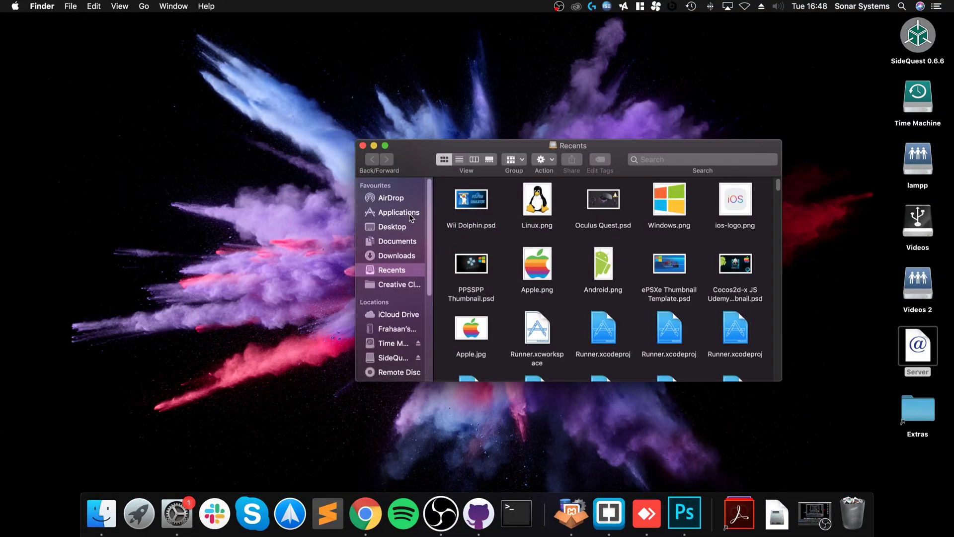
pyautogui.click(398, 212)
pyautogui.scroll(-15, 499, 275)
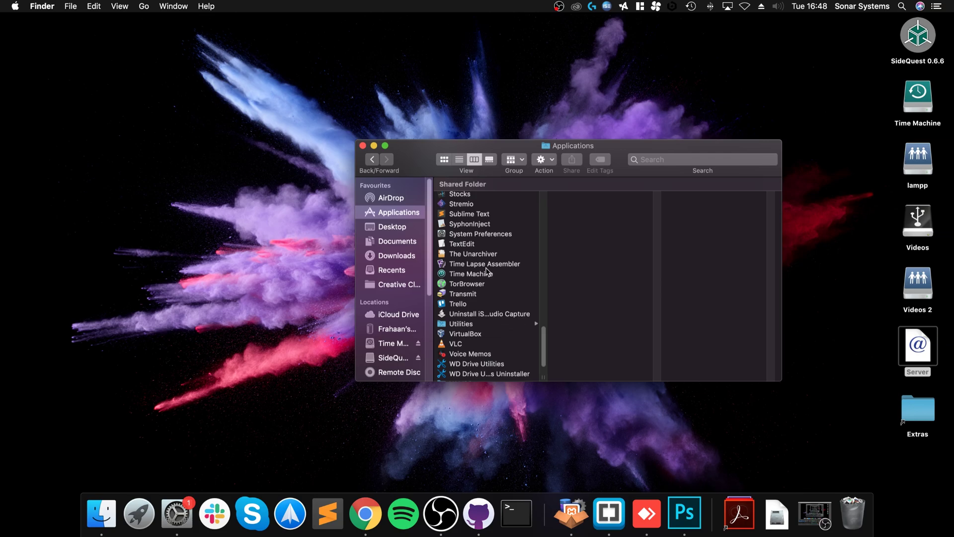
pyautogui.scroll(9, 477, 252)
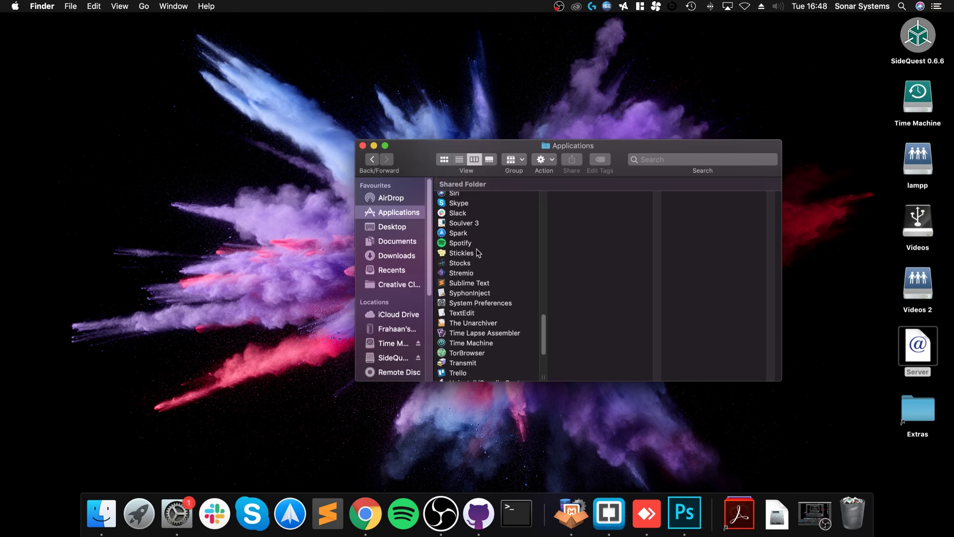
pyautogui.click(466, 207)
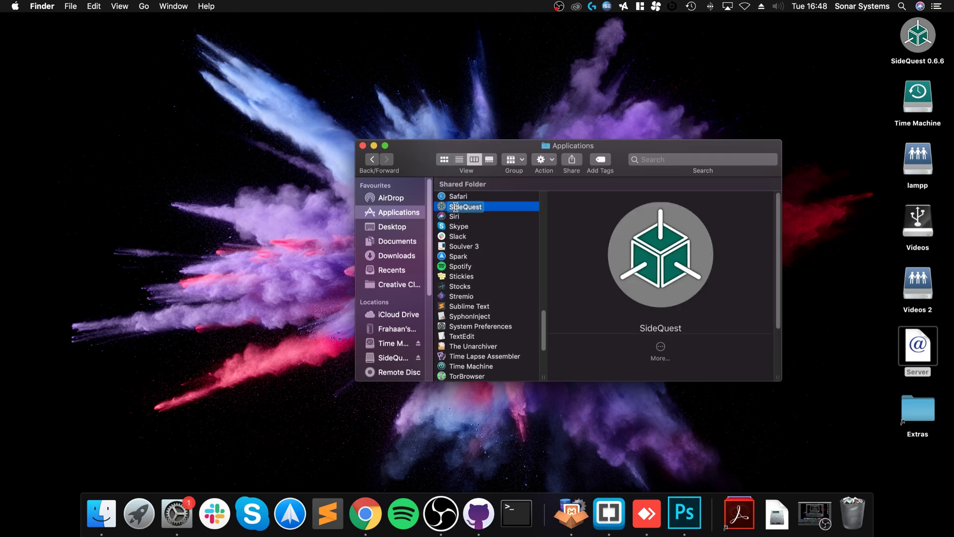
pyautogui.doubleClick(466, 207)
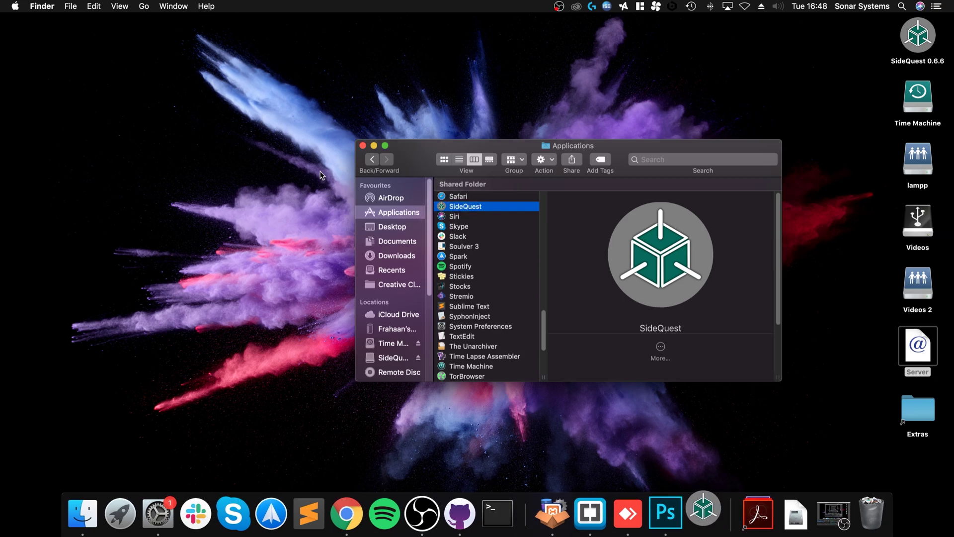
pyautogui.click(363, 146)
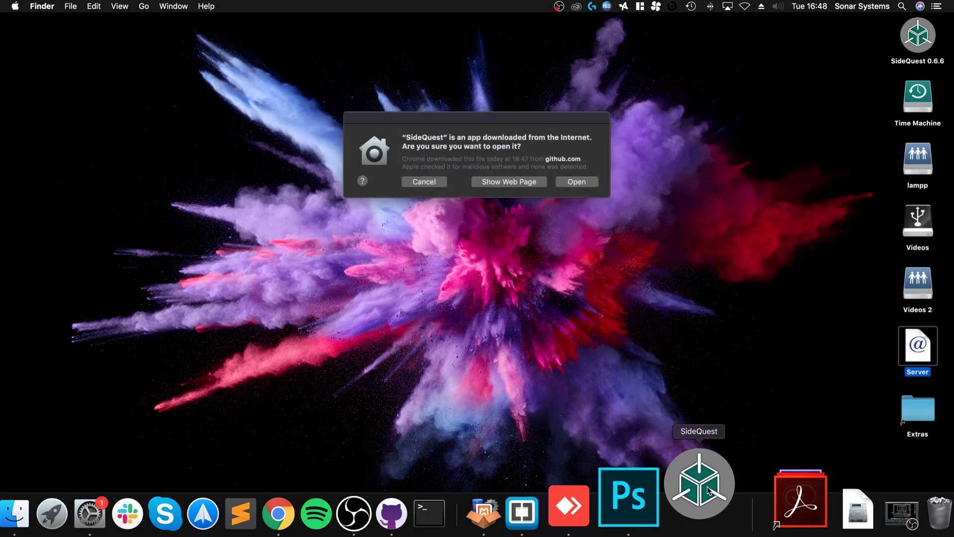
# Allow SideQuest past the internet-download warning and move its window higher on screen
pyautogui.click(559, 182)
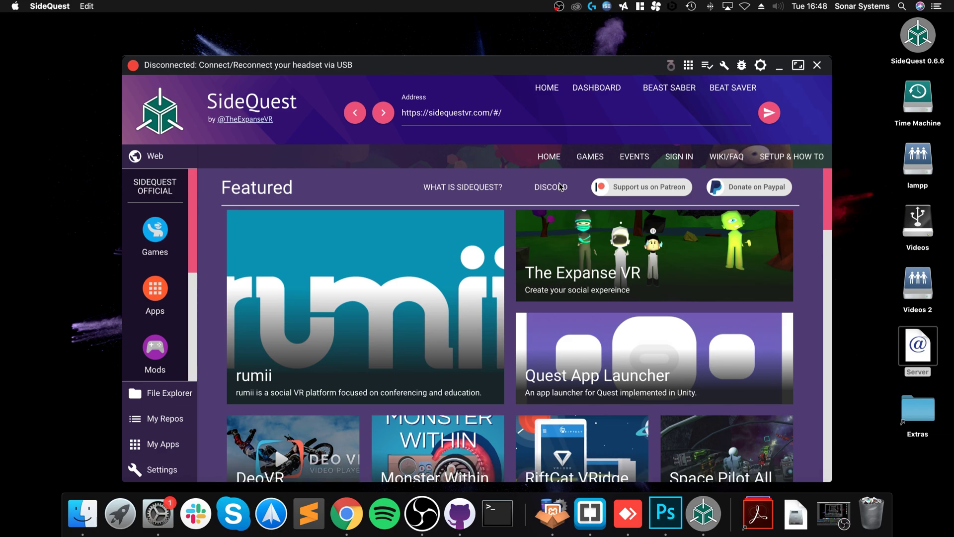
pyautogui.scroll(-1, 651, 325)
pyautogui.scroll(1, 626, 318)
pyautogui.moveTo(454, 67); pyautogui.dragTo(454, 43)
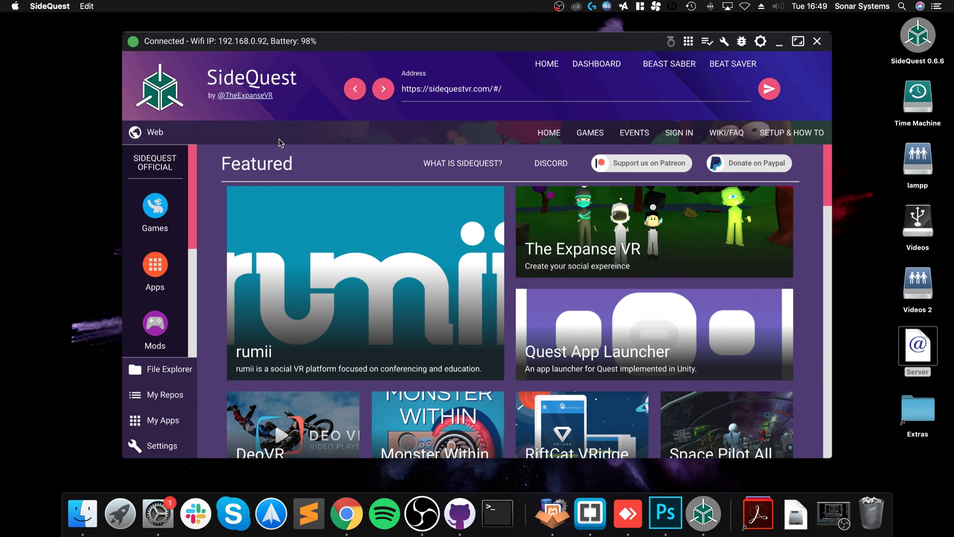
# Browse SideQuest's Apps catalogue
pyautogui.scroll(-2, 366, 207)
pyautogui.scroll(-5, 393, 232)
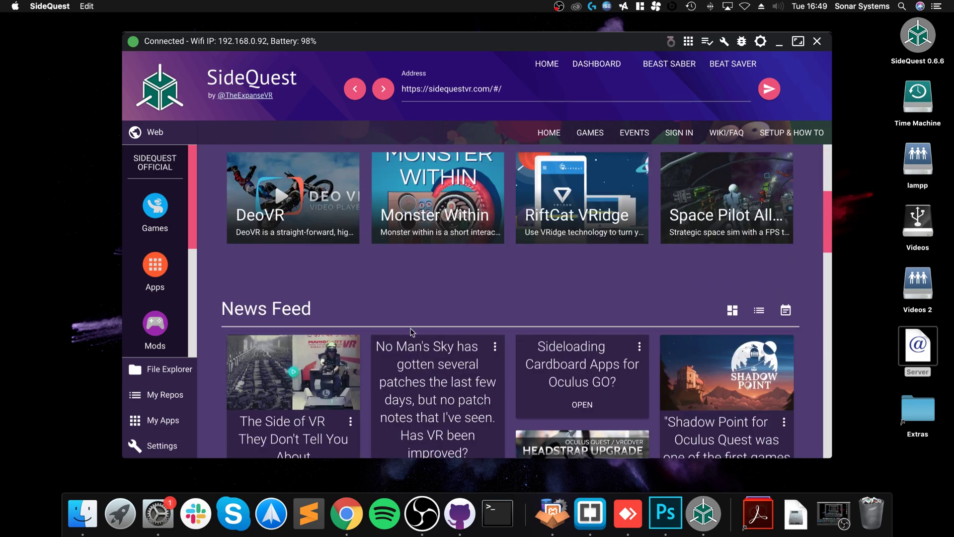
pyautogui.scroll(5, 411, 332)
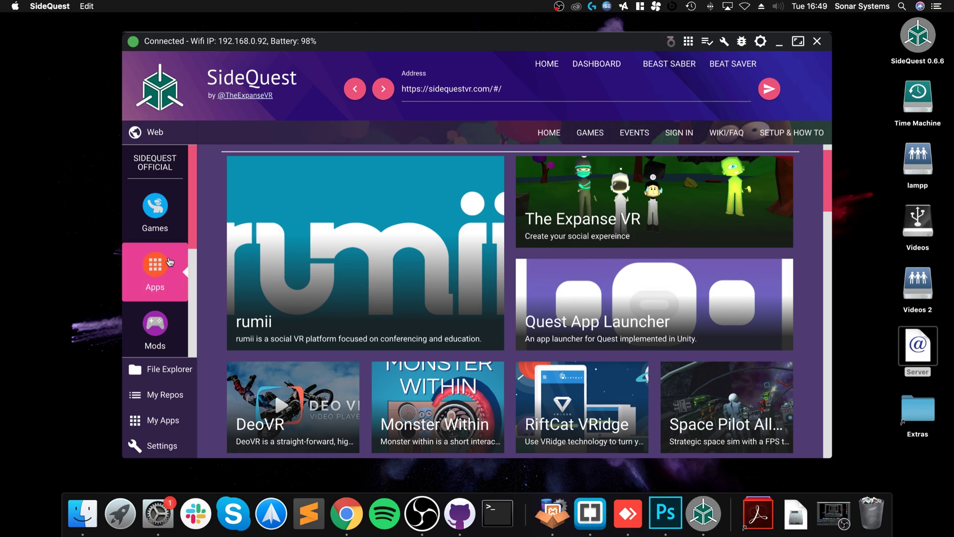
pyautogui.click(175, 258)
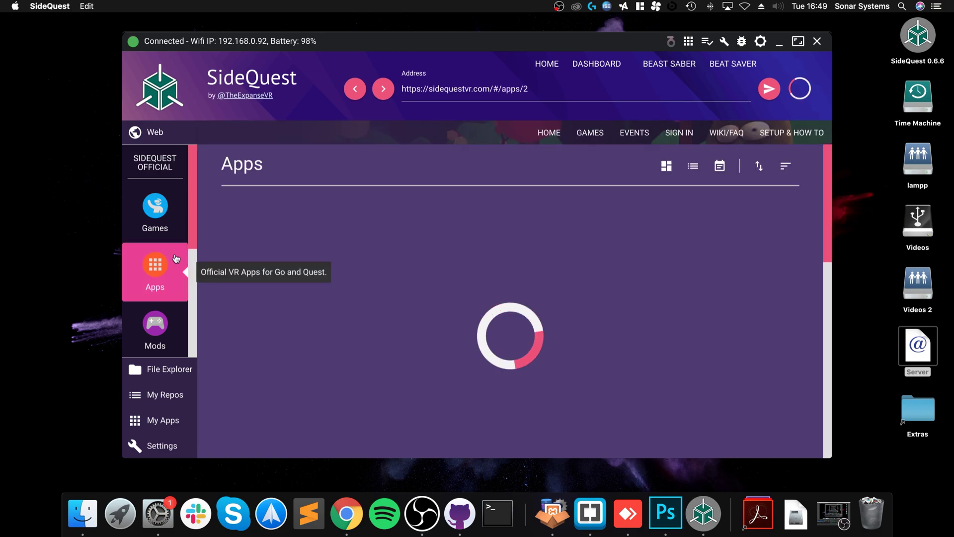
pyautogui.scroll(-5, 509, 343)
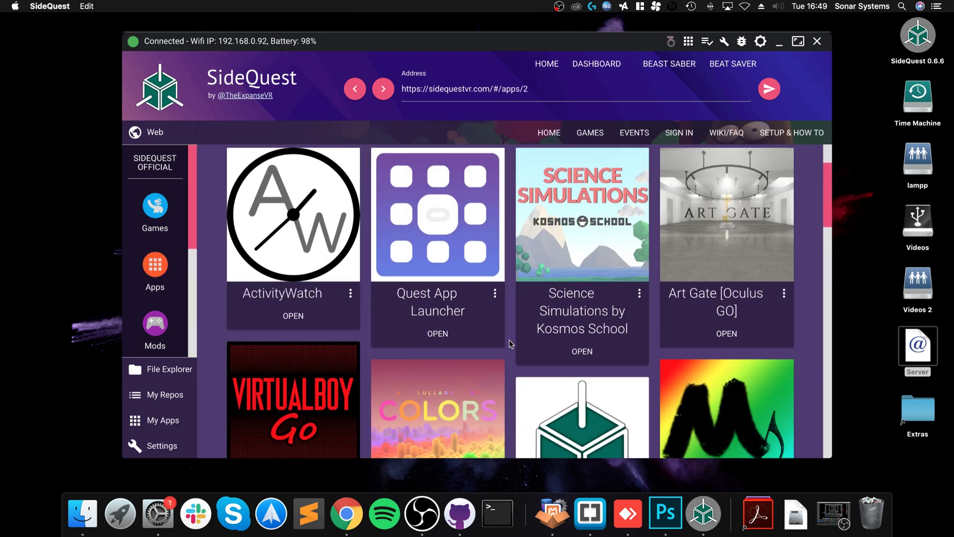
pyautogui.scroll(-5, 510, 343)
pyautogui.scroll(-2, 412, 331)
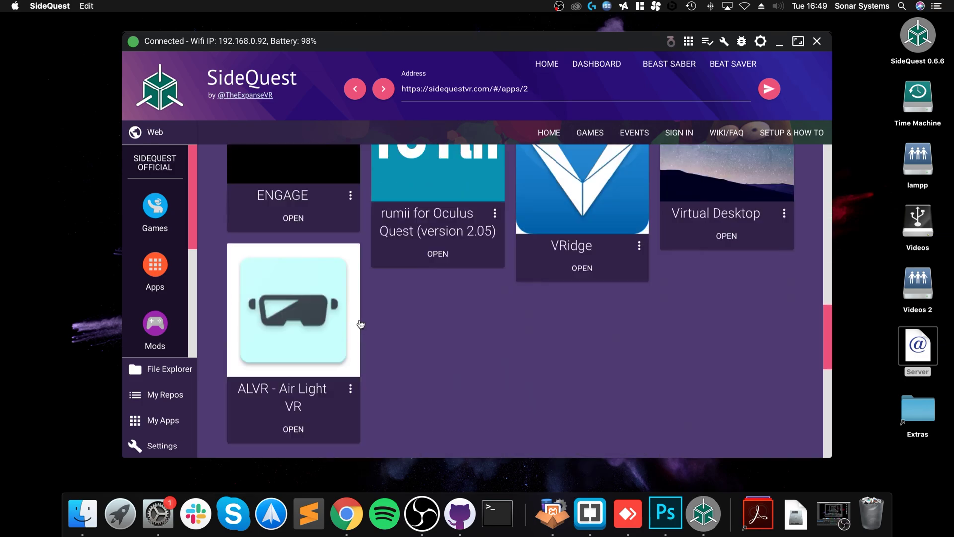
# Switch through Mods to the Games catalogue and show QuakeQuest's info card
pyautogui.click(154, 322)
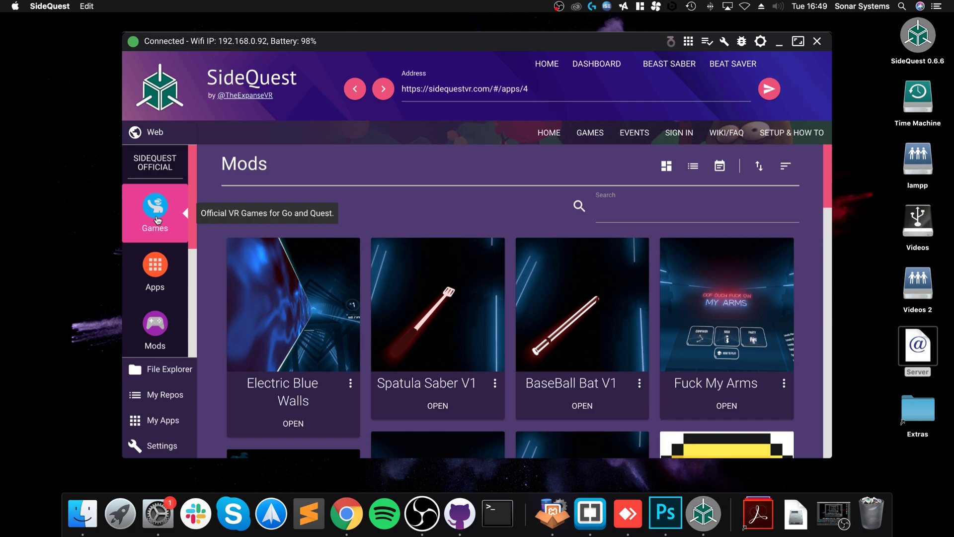
pyautogui.click(156, 219)
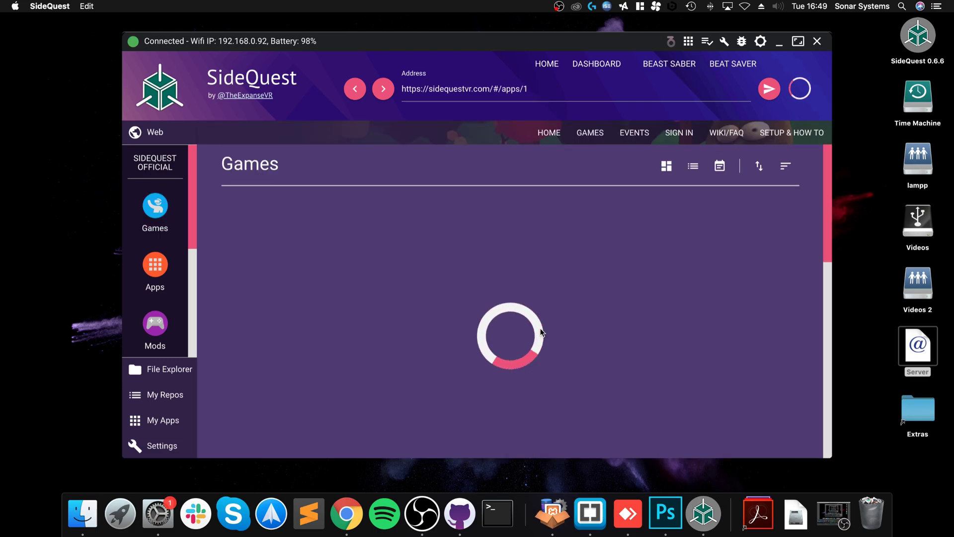
pyautogui.scroll(-5, 540, 332)
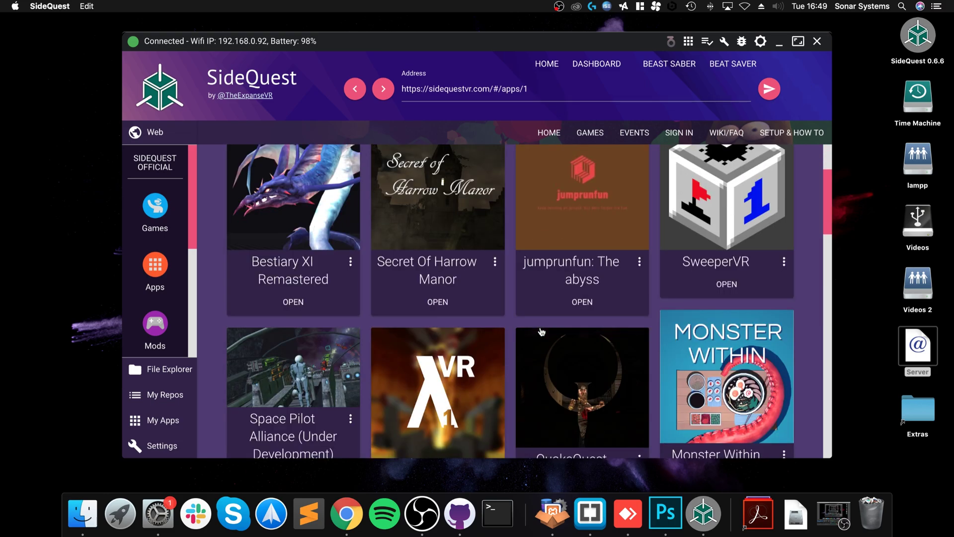
pyautogui.scroll(-4, 541, 332)
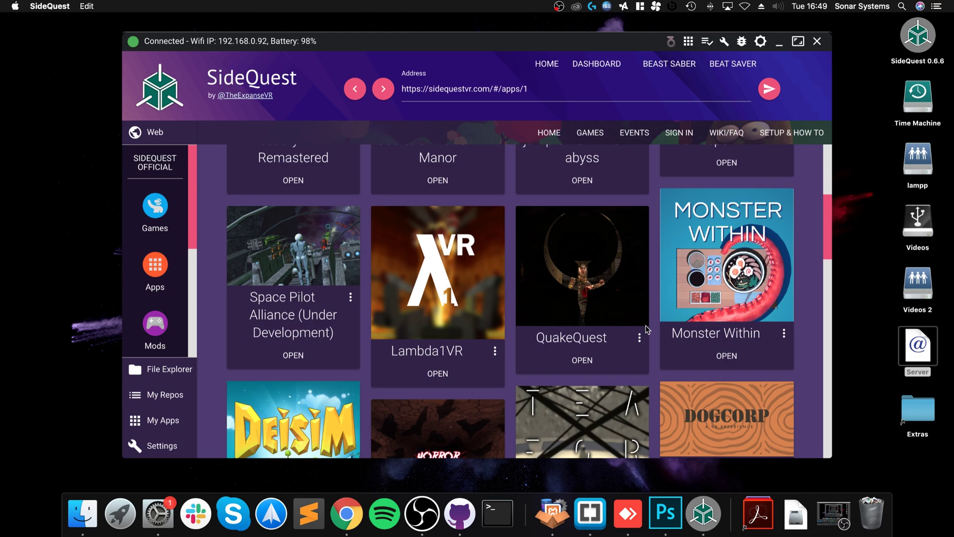
pyautogui.scroll(-1, 621, 353)
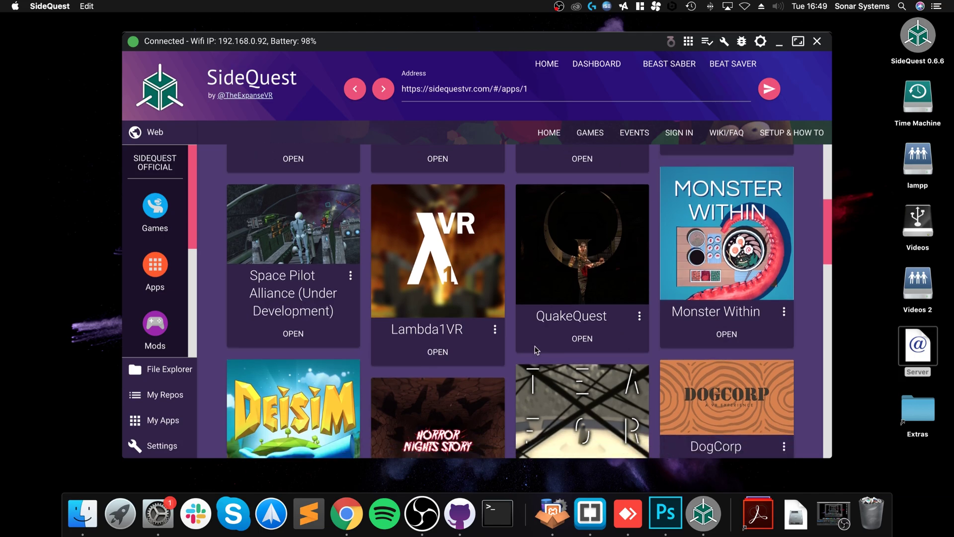
pyautogui.scroll(-1, 536, 350)
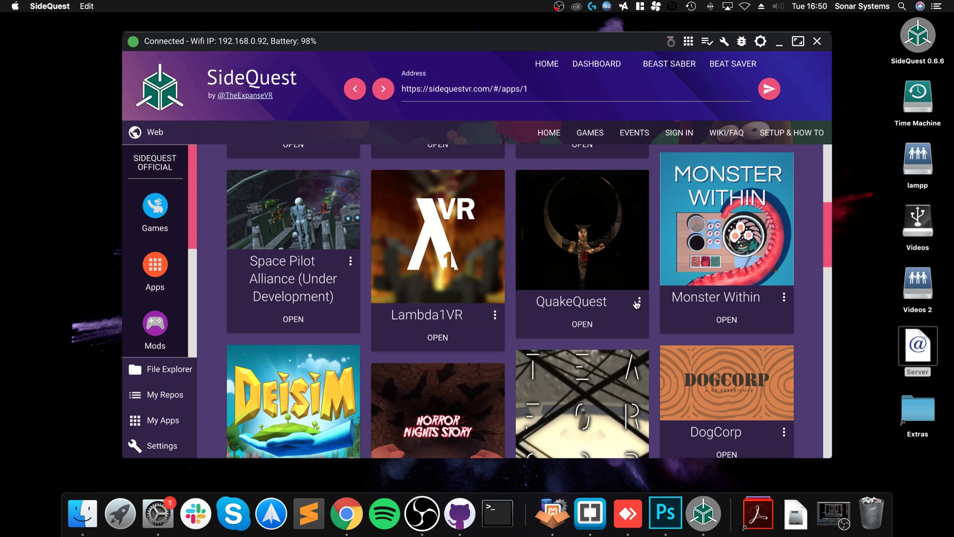
pyautogui.click(638, 302)
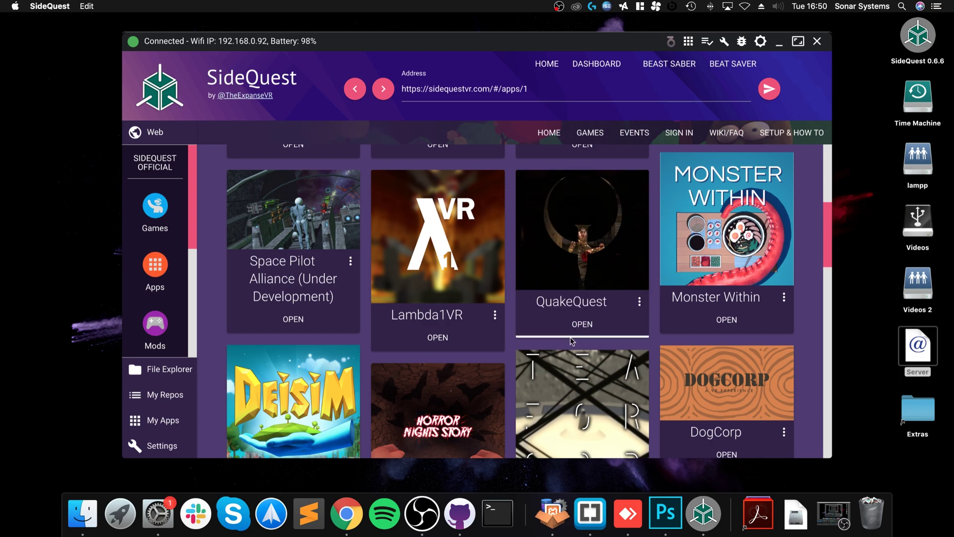
# Install the latest QuakeQuest from its app page and dismiss the 'All tasks completed!' notice
pyautogui.click(582, 324)
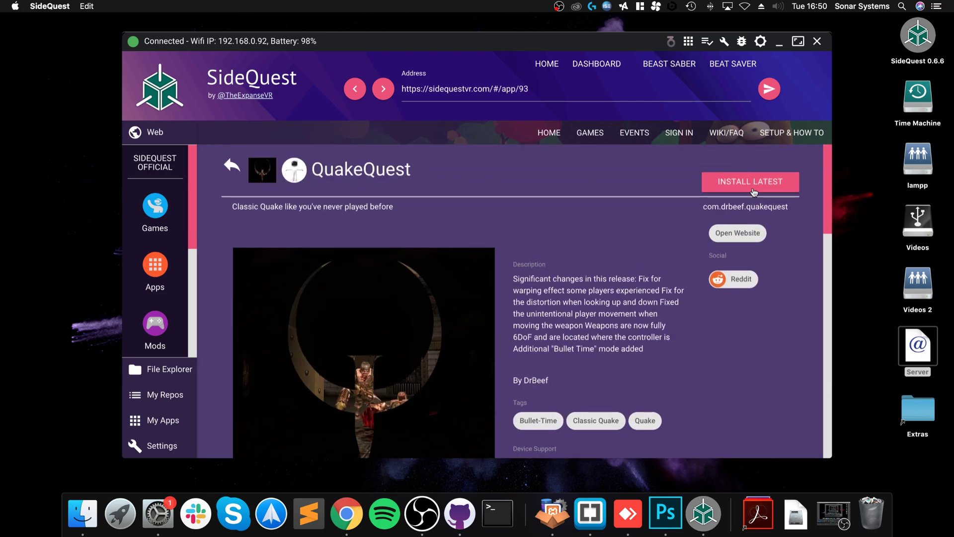
pyautogui.click(753, 191)
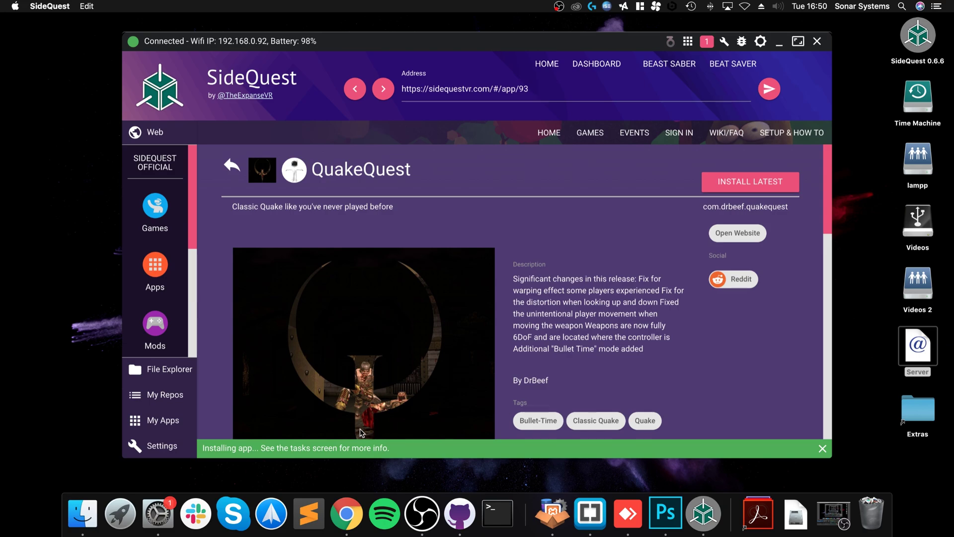
pyautogui.scroll(-3, 423, 433)
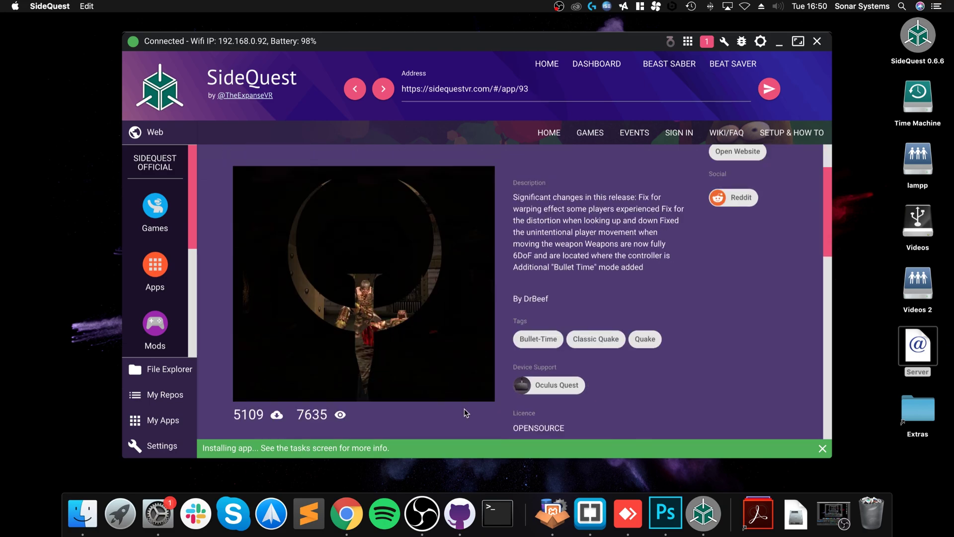
pyautogui.scroll(-3, 466, 413)
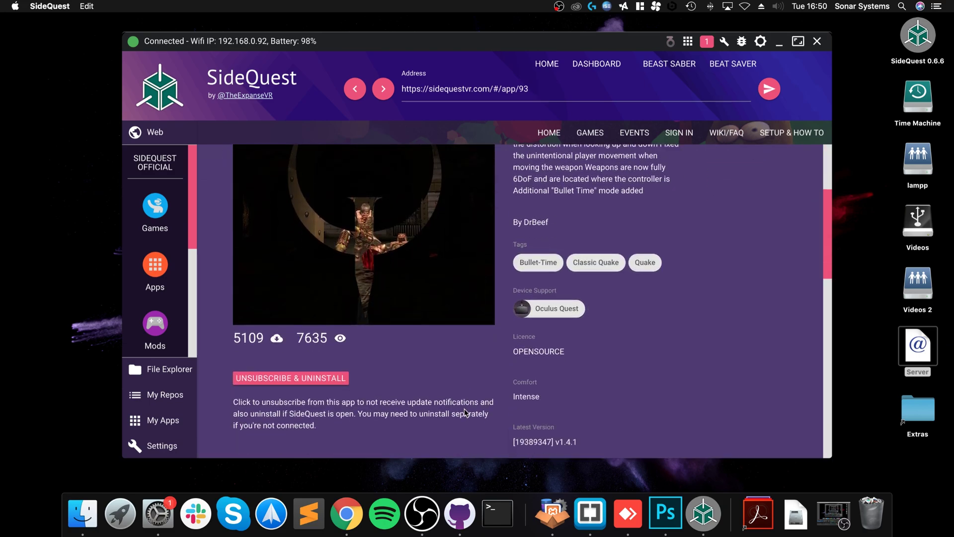
pyautogui.scroll(6, 466, 414)
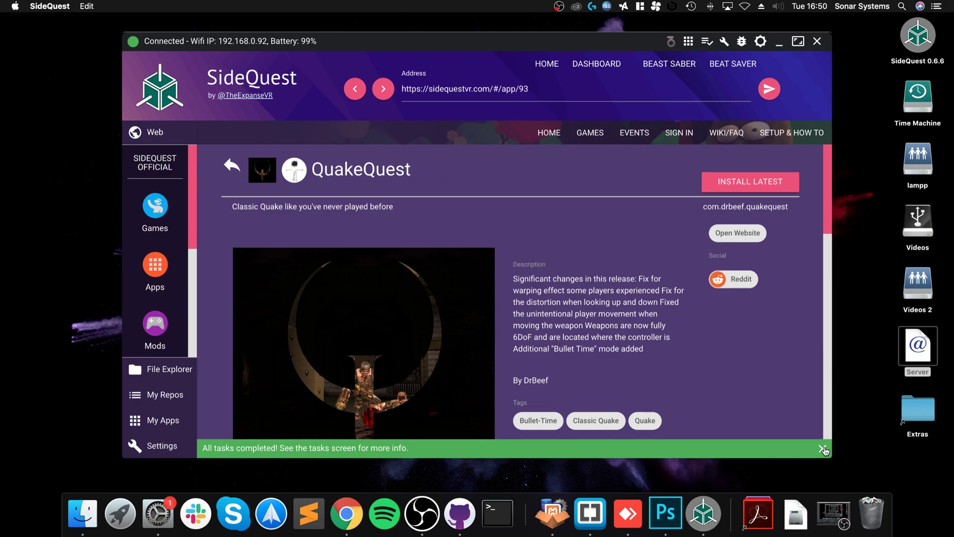
pyautogui.click(823, 448)
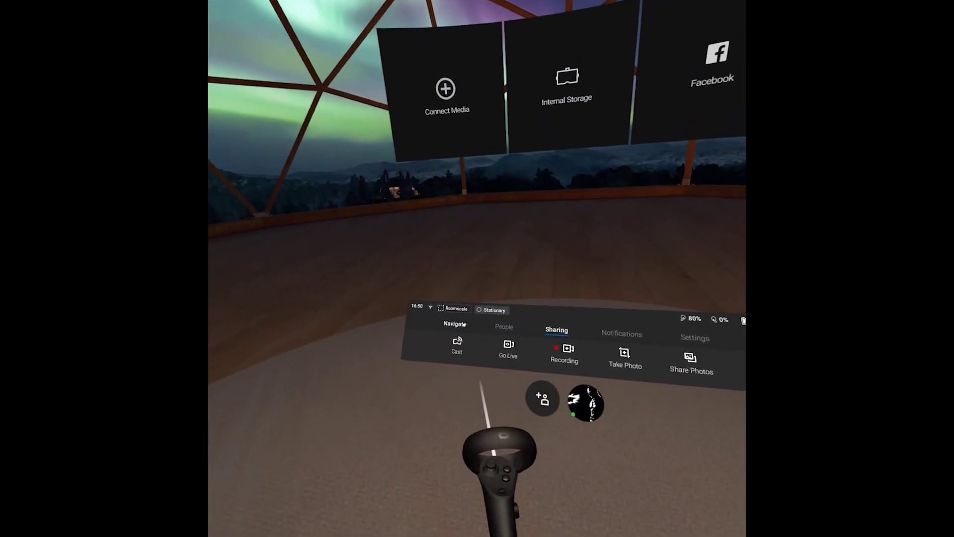
# Go to Navigate, Library, Unknown Sources on the headset and scroll down to QuakeQuest
pyautogui.click(391, 303)
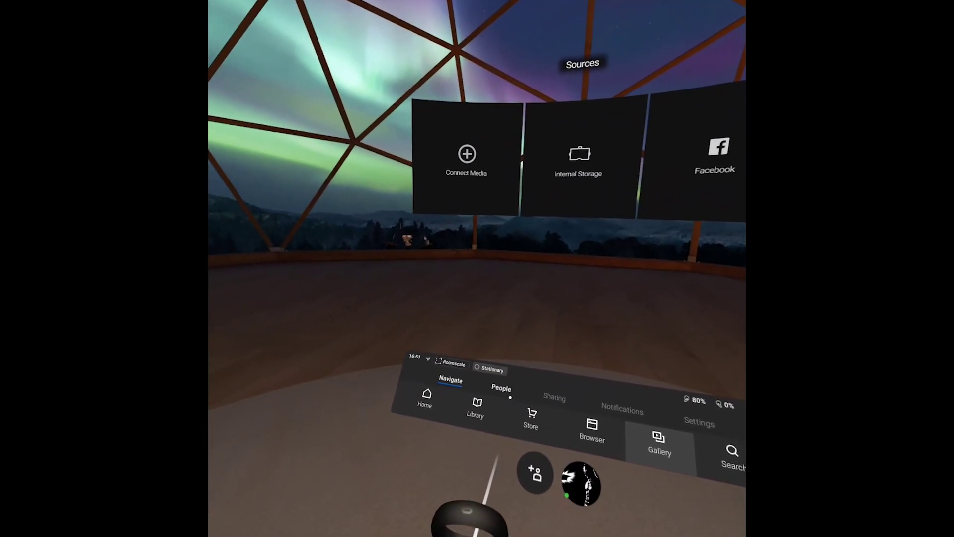
pyautogui.click(480, 364)
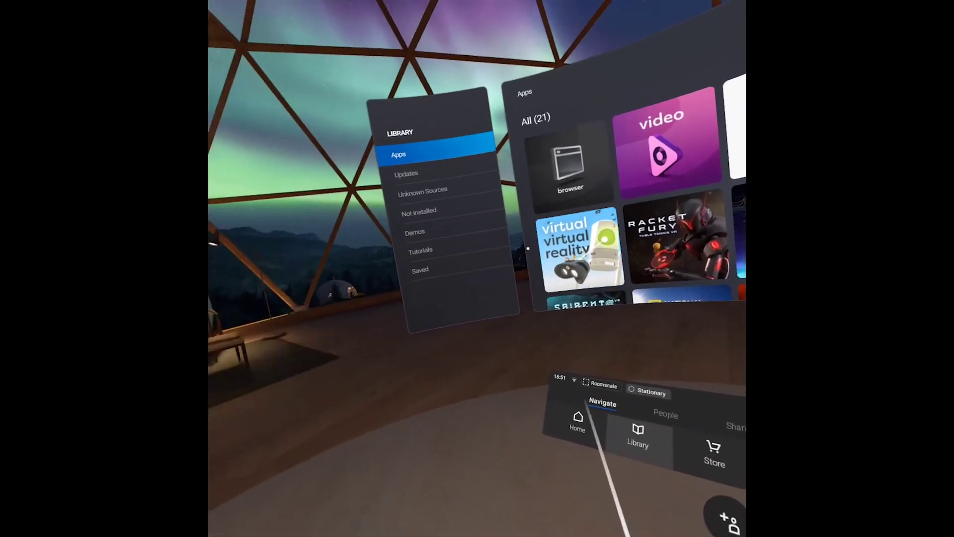
pyautogui.click(440, 221)
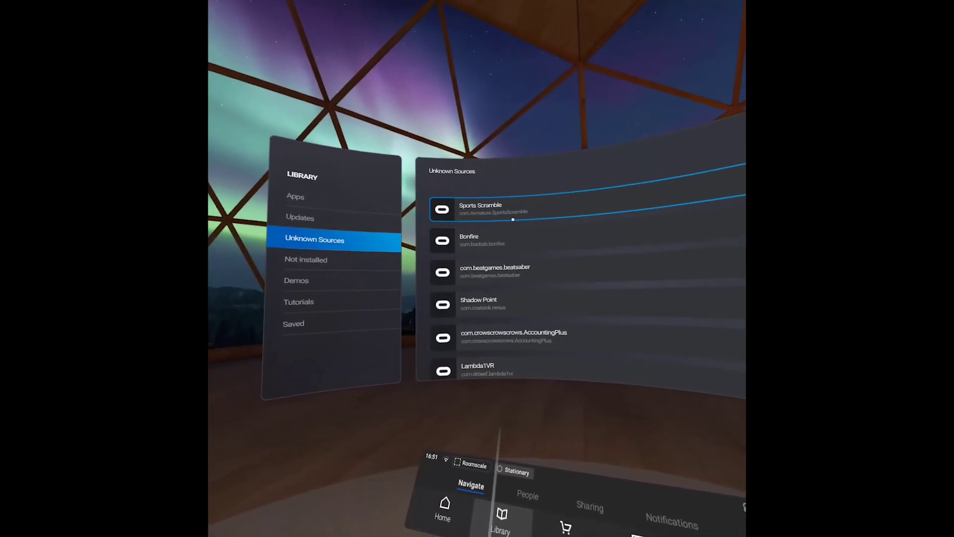
pyautogui.scroll(-2, 502, 224)
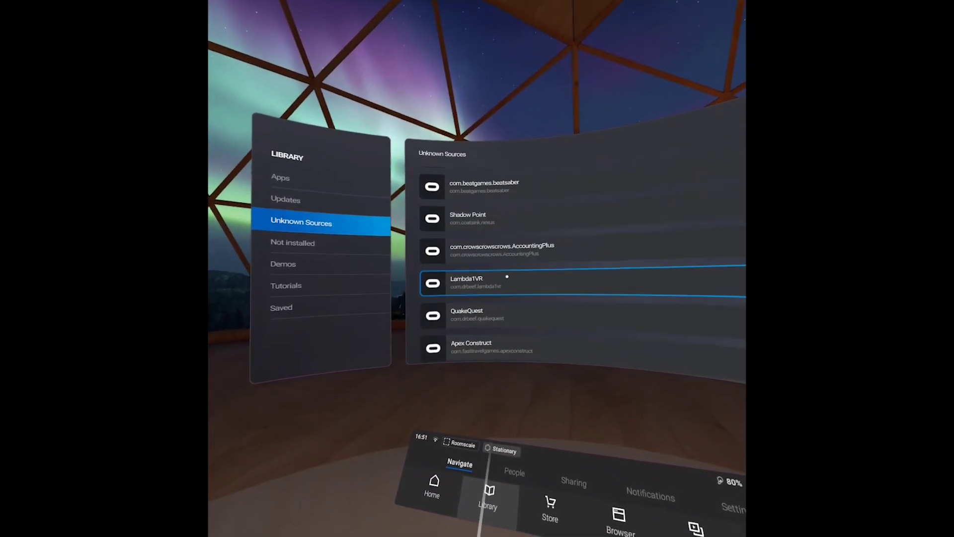